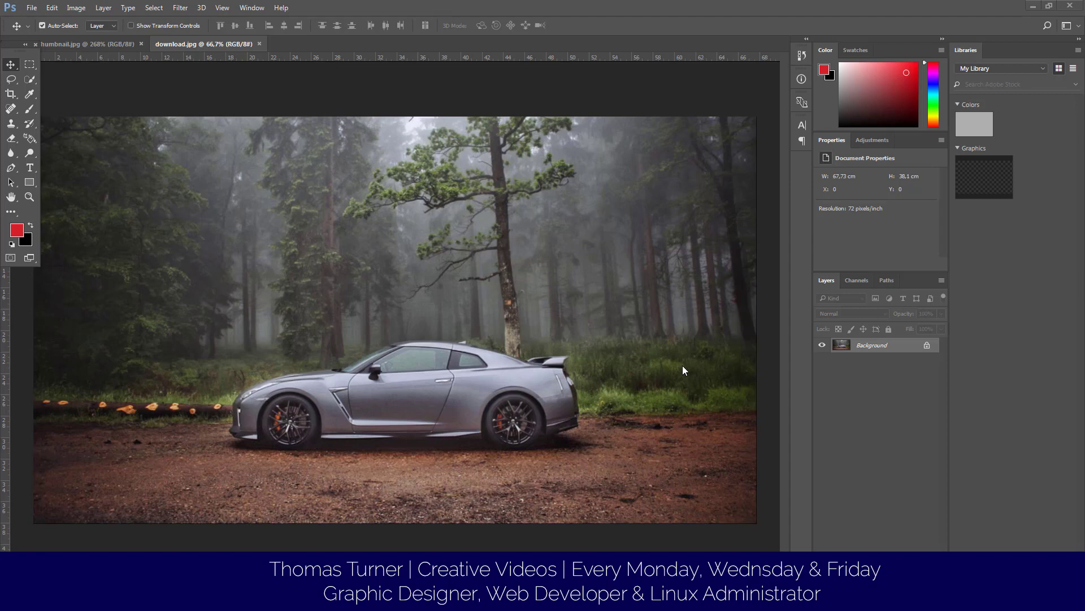
Redock the Tools panel and select the Blur Tool from its flyout
left_click(11, 152)
left_click(504, 410)
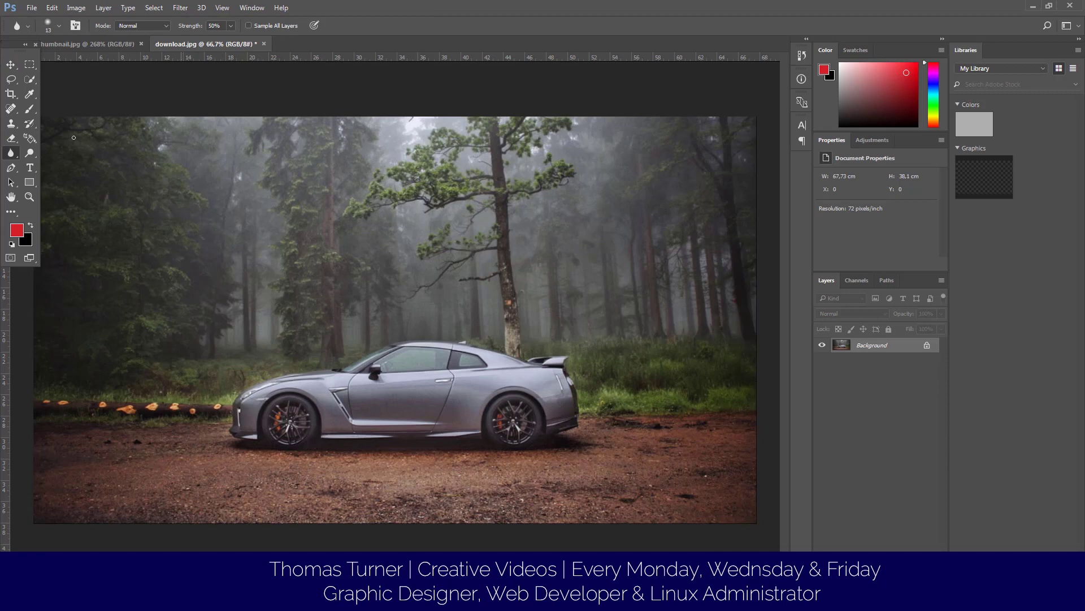
left_click_drag(12, 54, 14, 70)
right_click(12, 148)
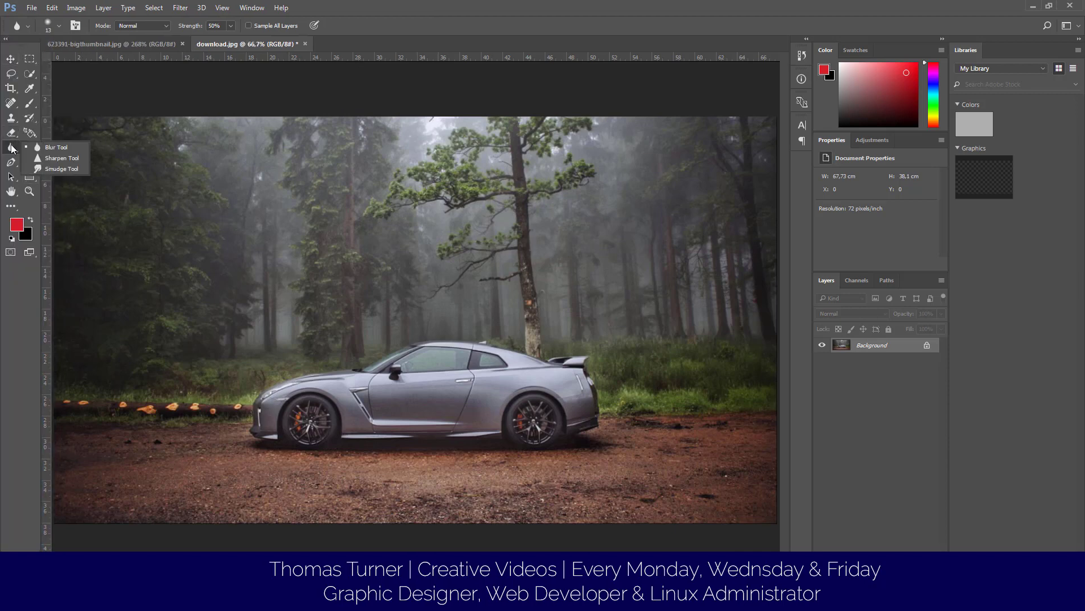
left_click(48, 150)
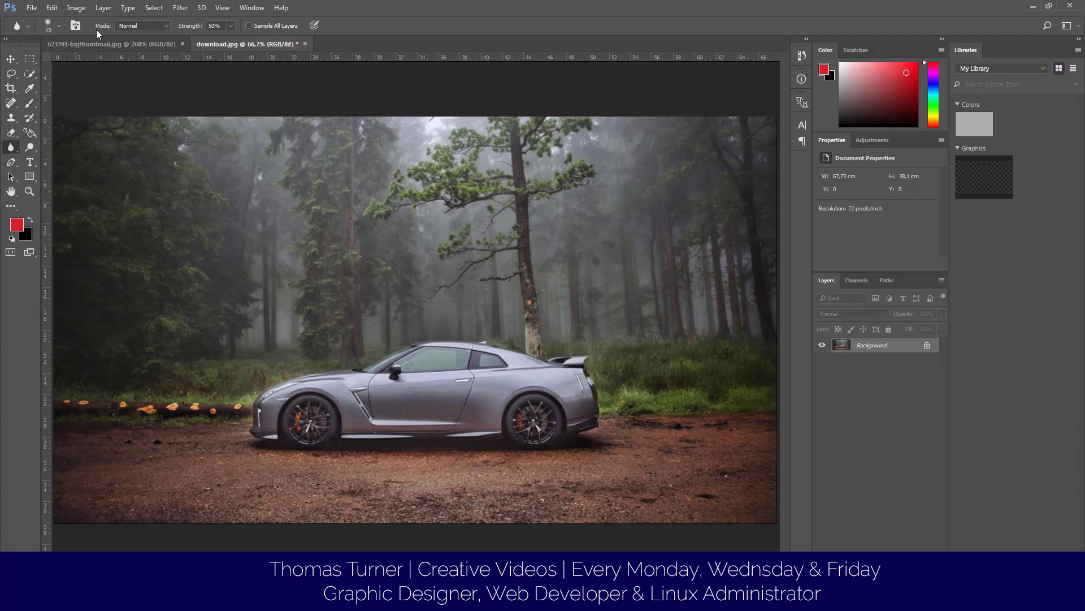
Set the blur brush to 124 px with 0% hardness
left_click(60, 24)
left_click(84, 59)
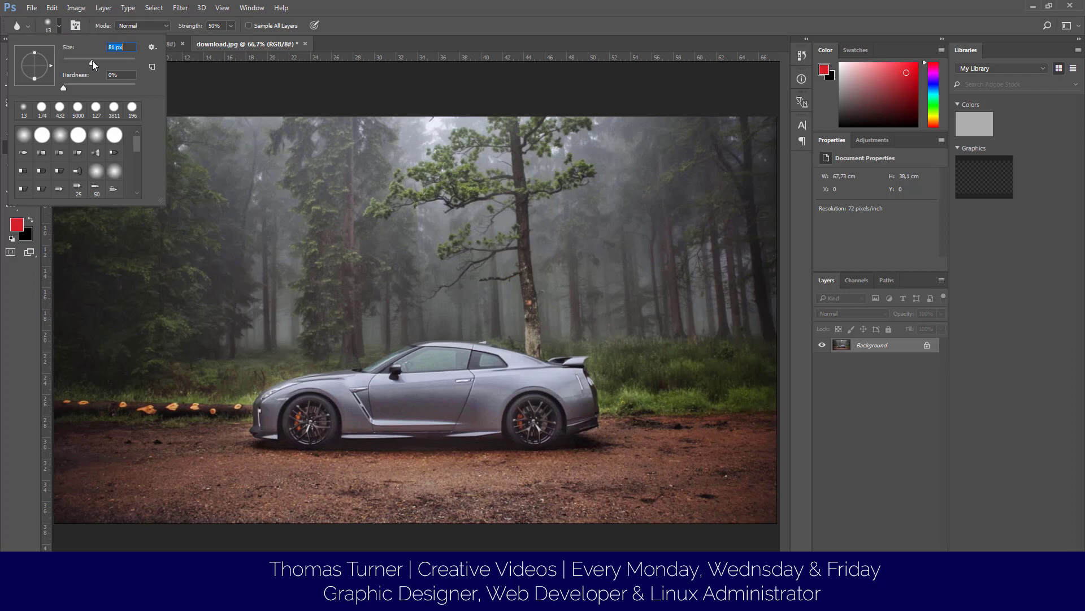
left_click(104, 62)
Add an empty Layer 1, convert Background to Layer 0, and set blur Strength to 100%
key("ctrl+shift+alt+n")
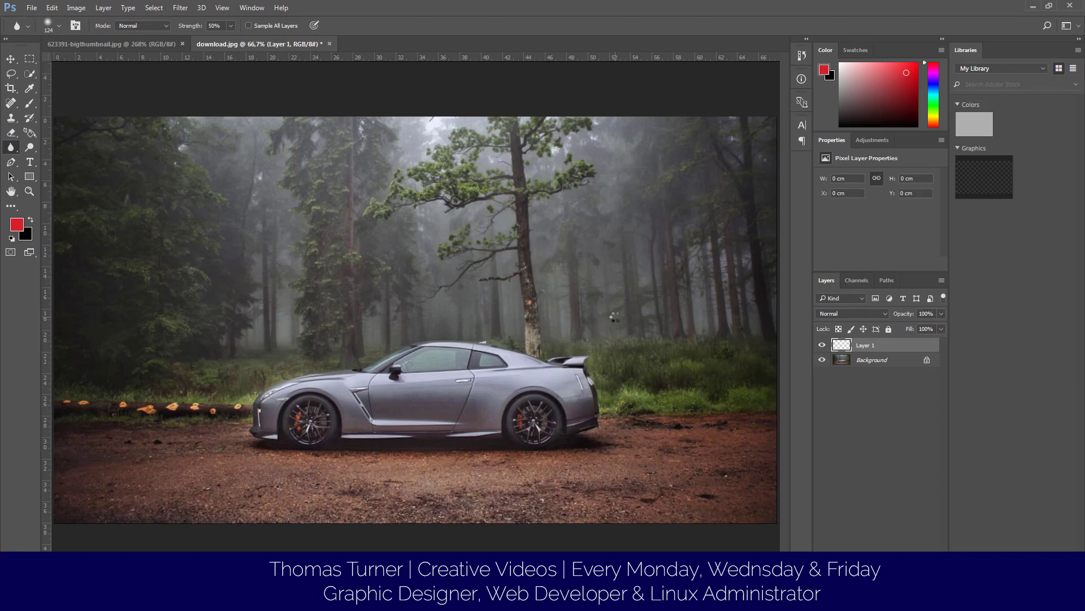
double_click(860, 365)
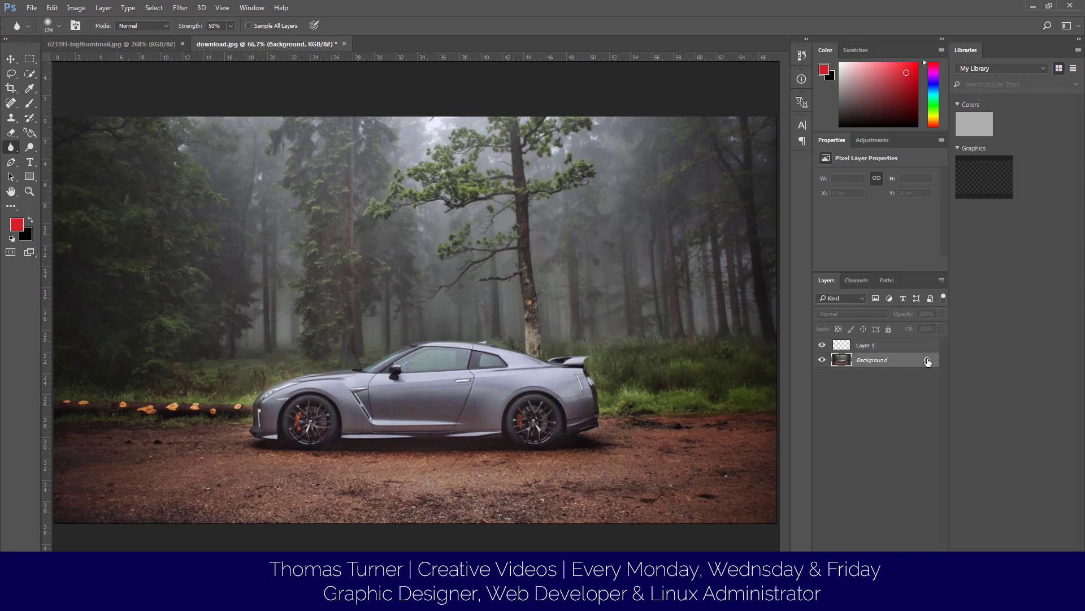
left_click(639, 194)
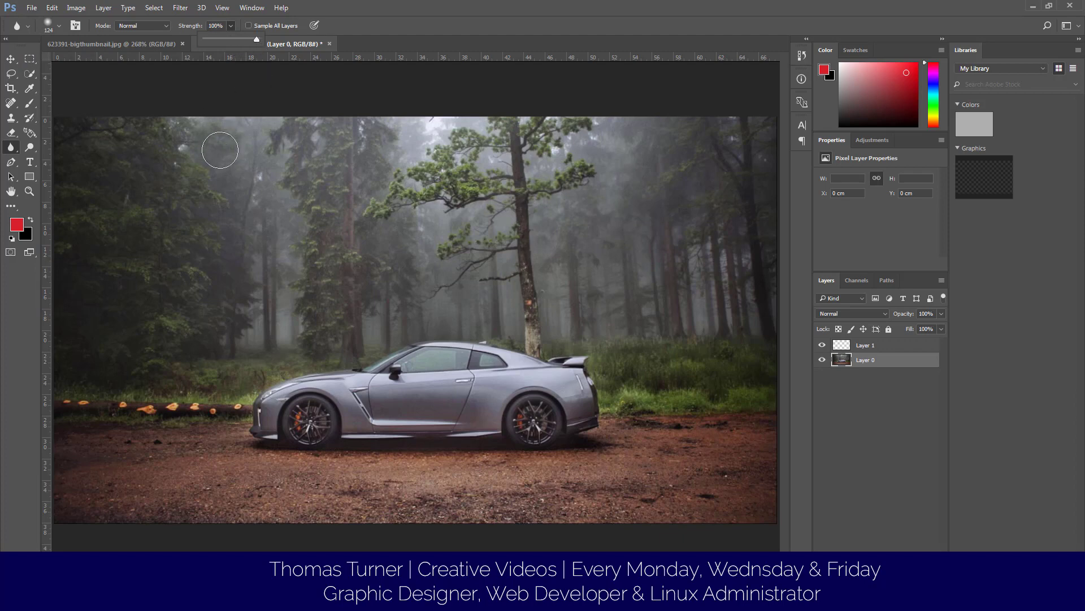
left_click(193, 181)
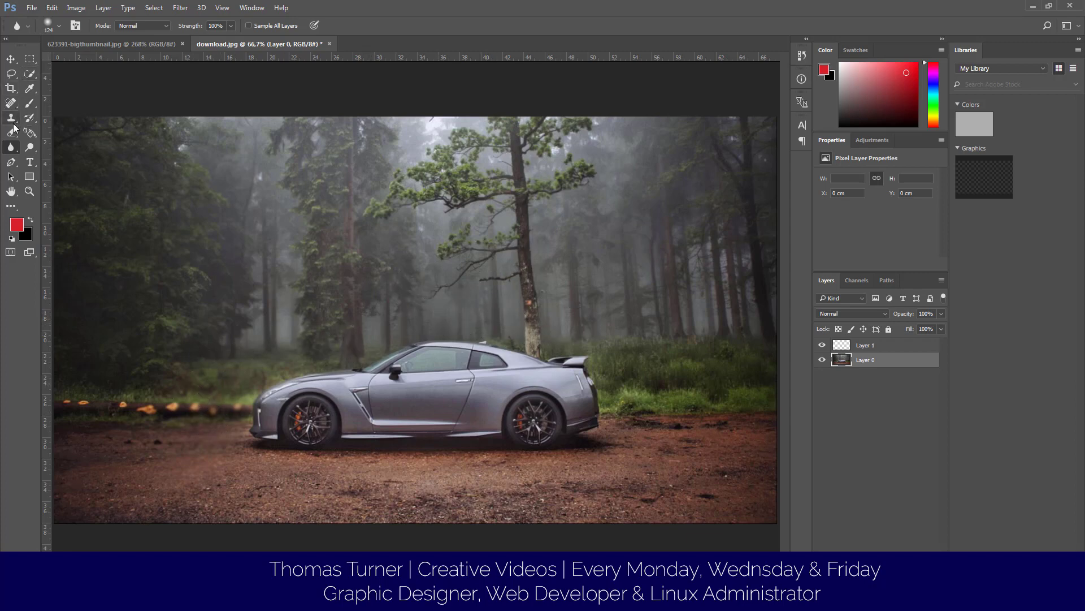
Trace a Pen path over the car from the front bumper, across the roof and spoiler, to the rear bumper
left_click(11, 161)
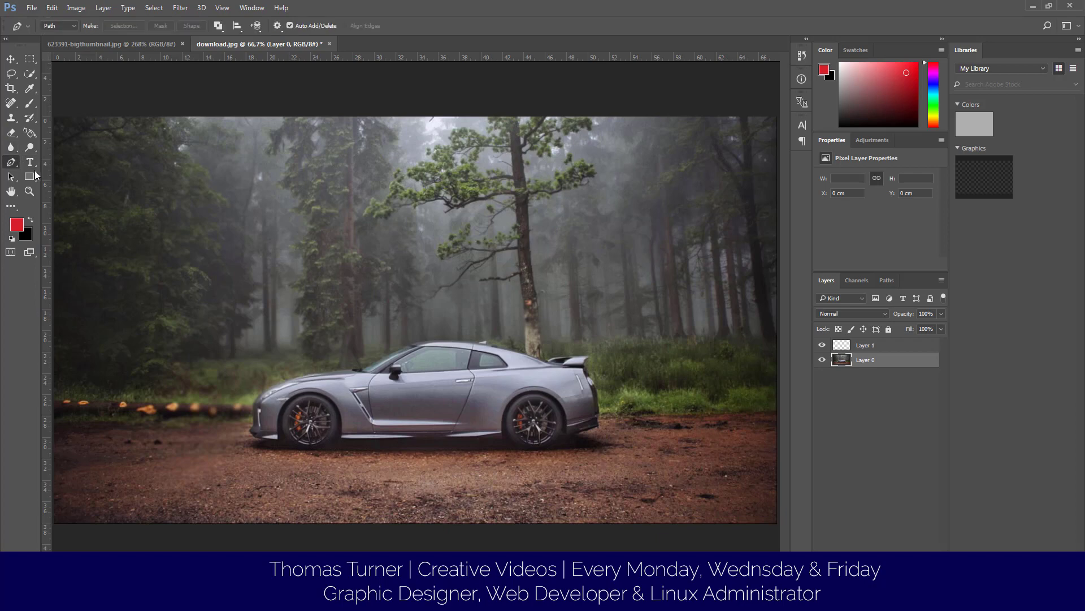
left_click(248, 436)
left_click_drag(257, 391, 266, 382)
left_click(345, 363)
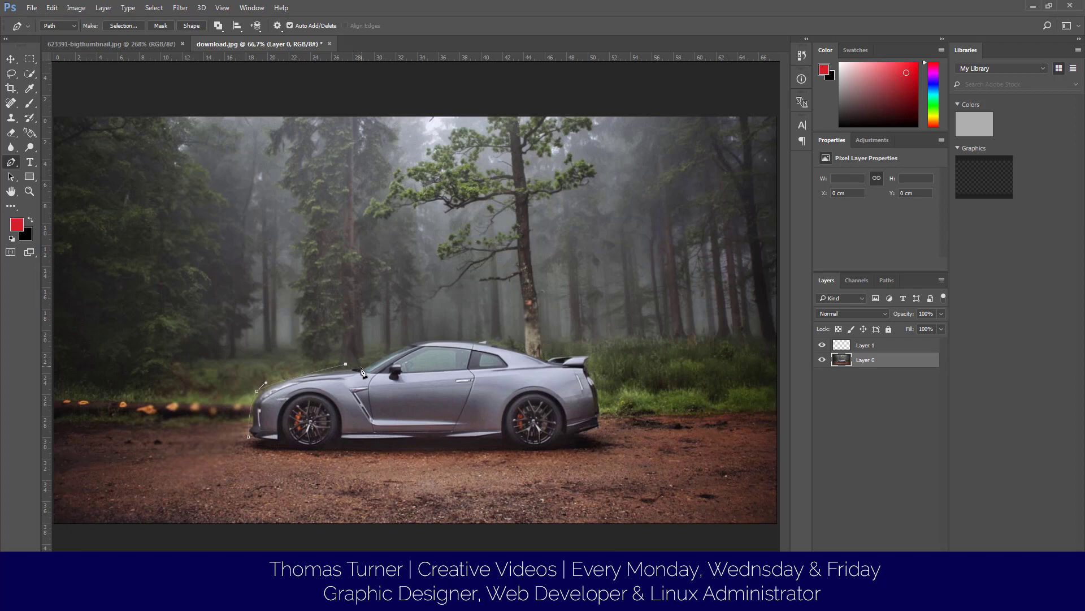
left_click(356, 368)
left_click(382, 357)
left_click(403, 341)
left_click(437, 331)
left_click(499, 343)
left_click(547, 359)
left_click(564, 348)
left_click(582, 353)
left_click(591, 372)
left_click(603, 383)
left_click(602, 411)
left_click(604, 423)
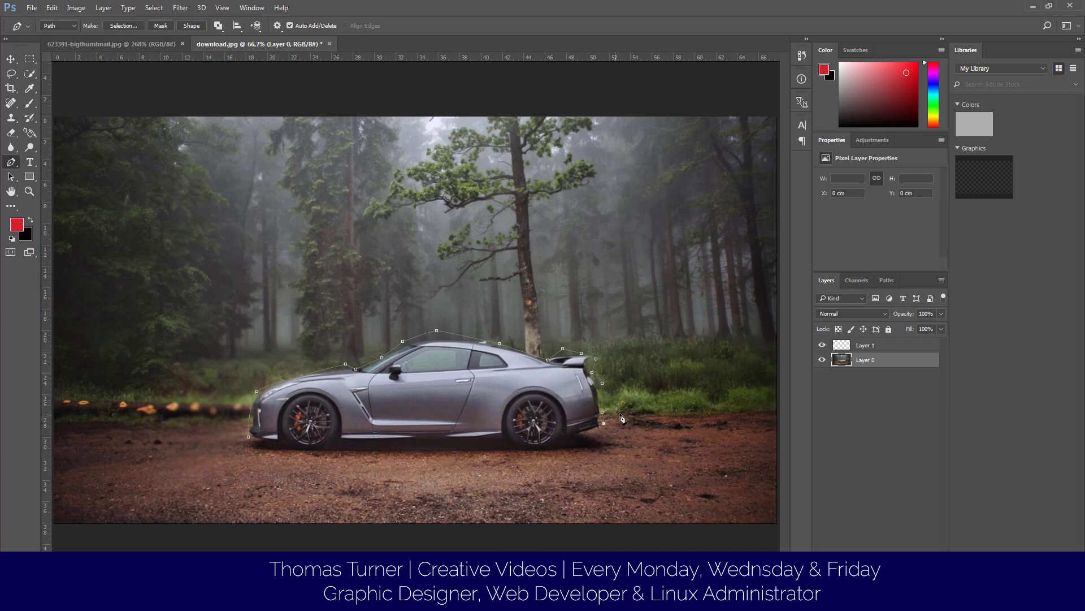
Extend the path around the photo's right, top and left edges, close it, and choose Make Selection
left_click(778, 419)
left_click(772, 98)
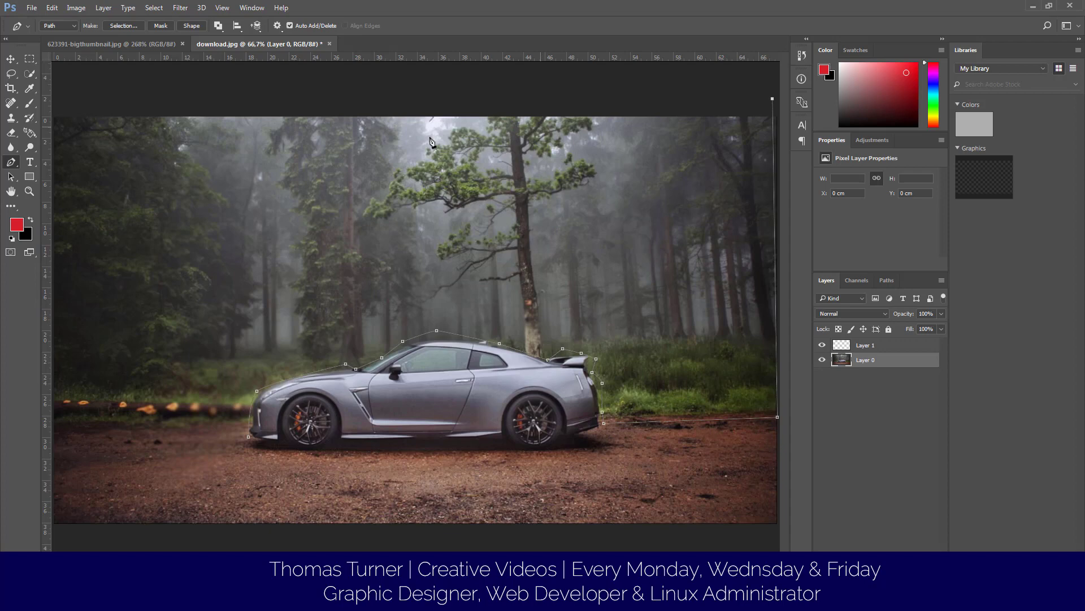
key("ctrl+z")
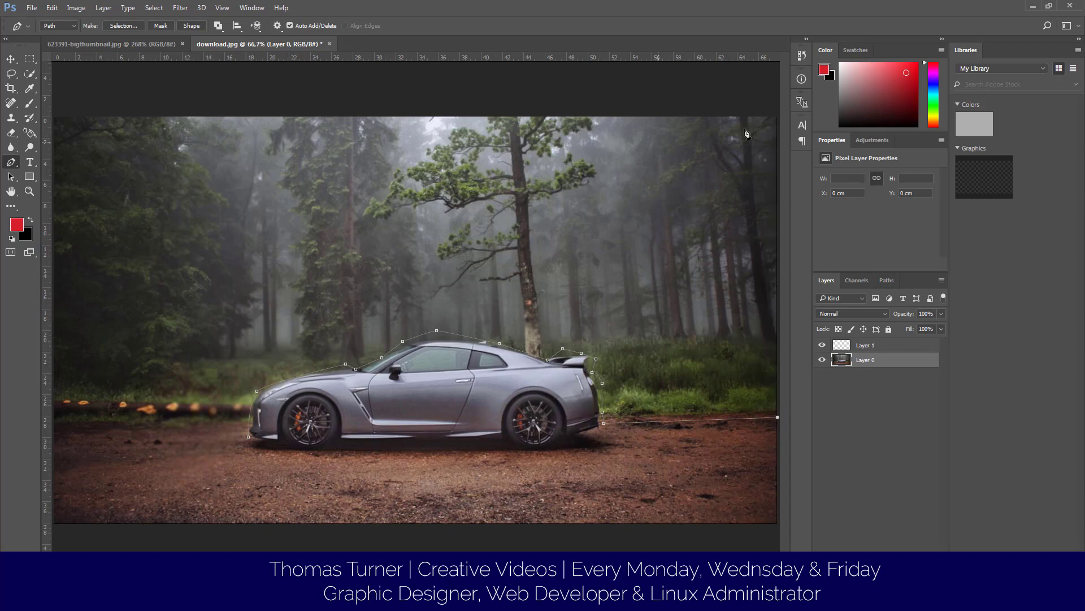
left_click(778, 105)
left_click(54, 100)
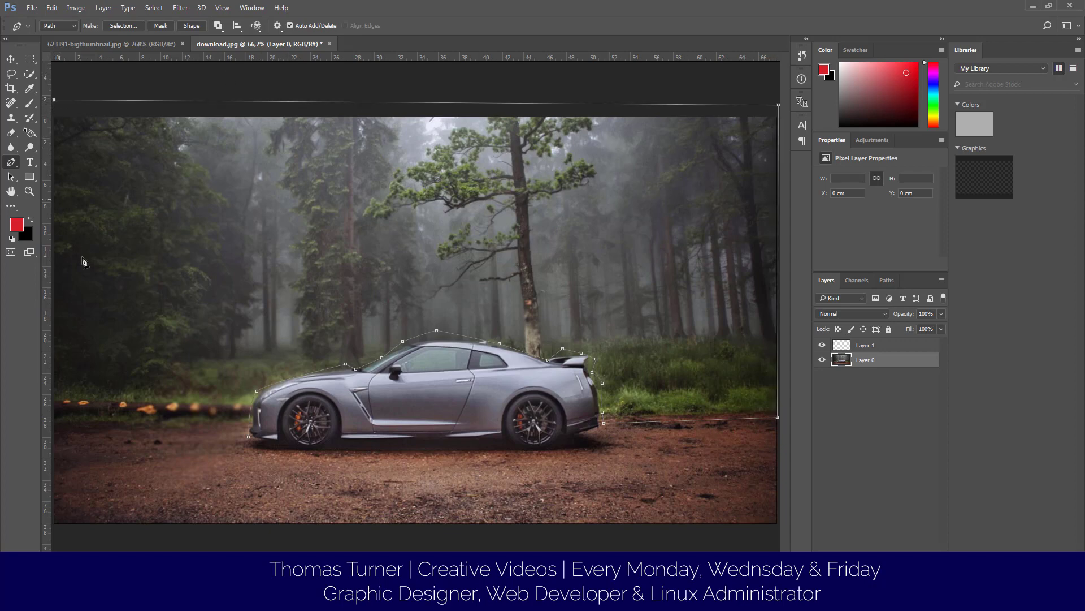
left_click(54, 400)
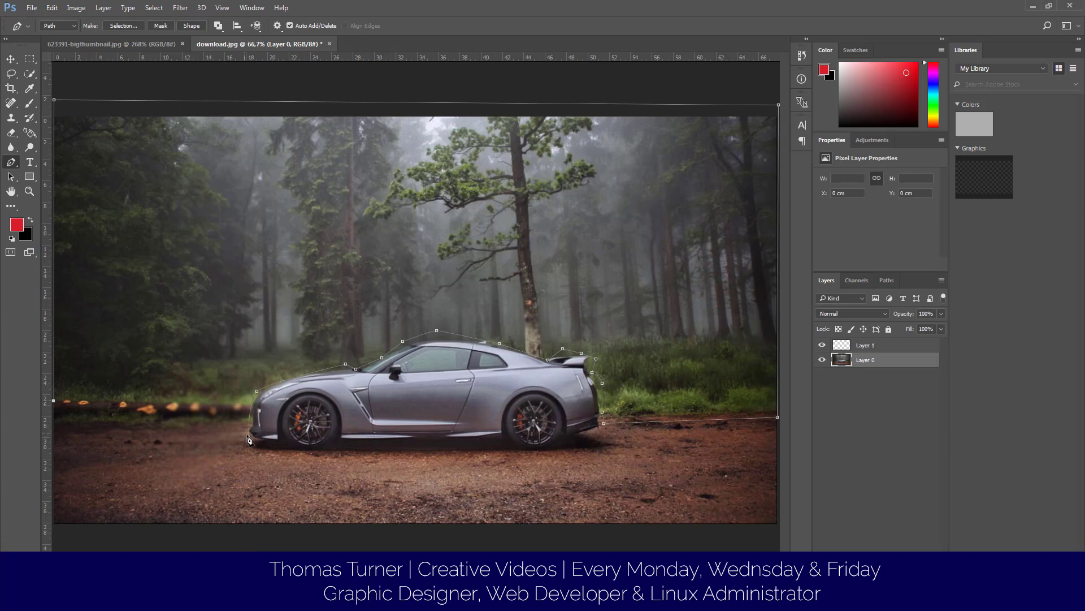
left_click_drag(248, 436, 196, 408)
right_click(121, 359)
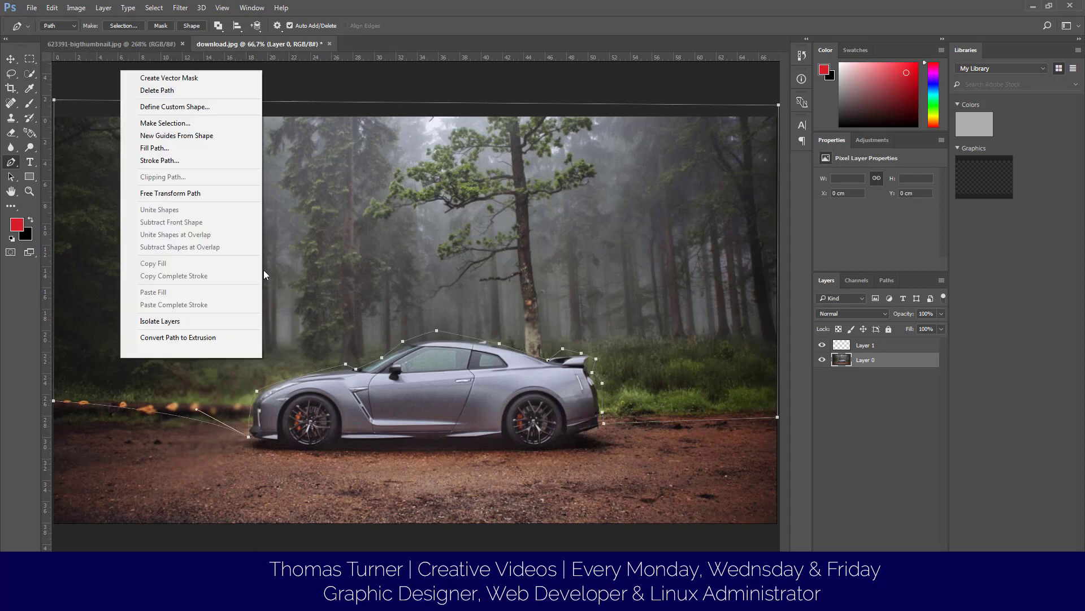
left_click(207, 123)
Confirm the selection, blur the forest inside it with the 124 px Blur brush, then deselect
left_click(606, 185)
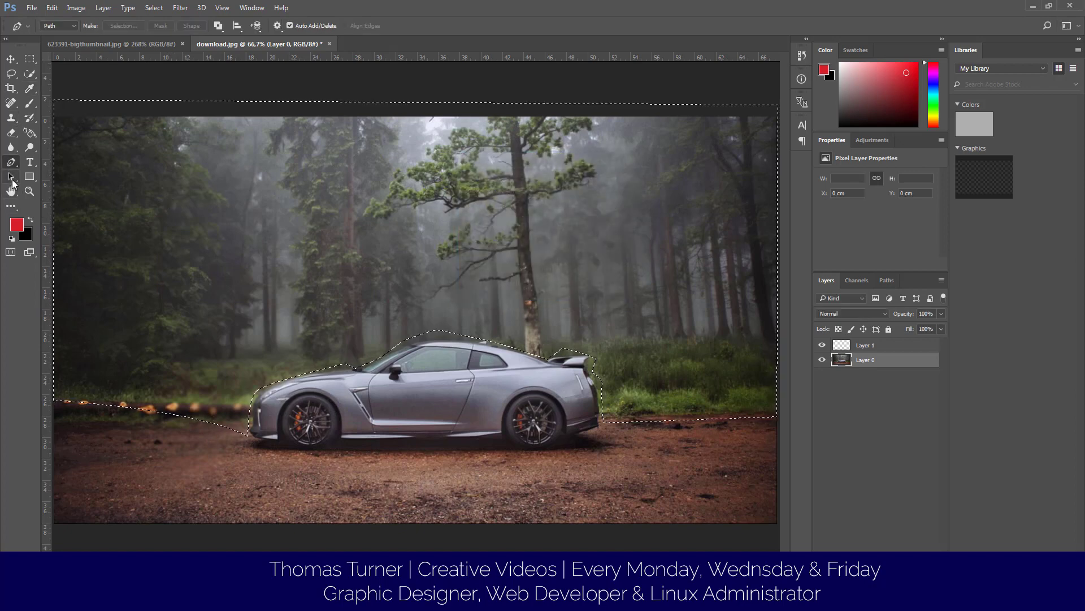
left_click(12, 178)
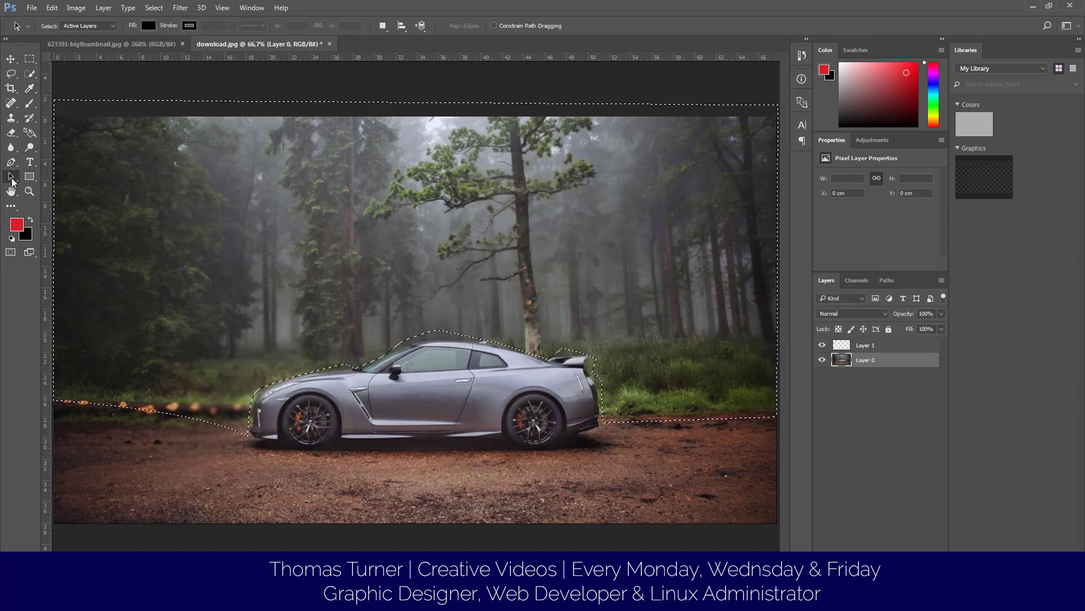
left_click(16, 149)
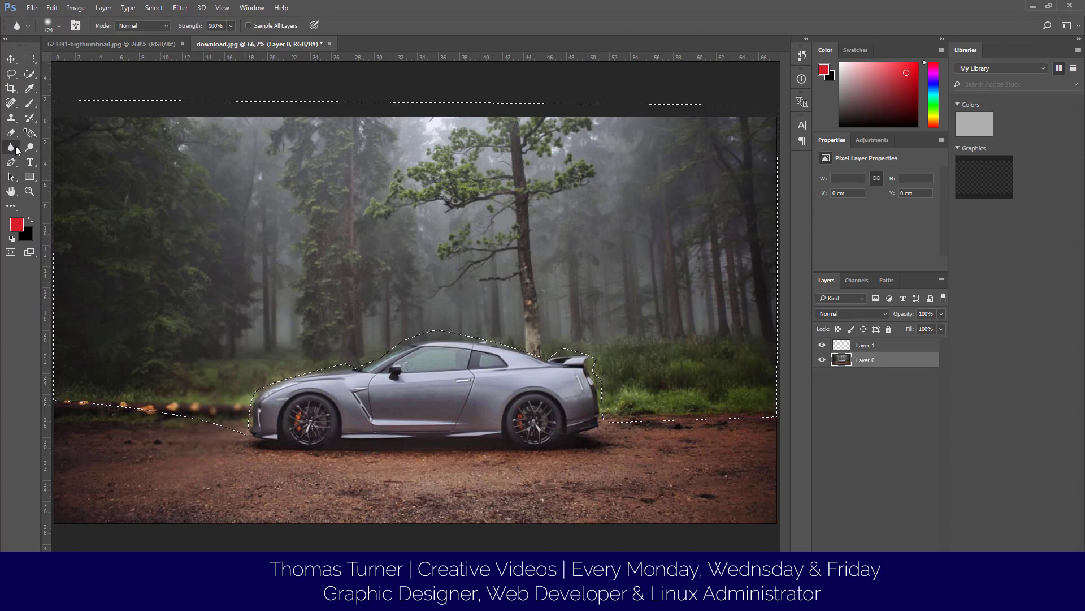
left_click(56, 25)
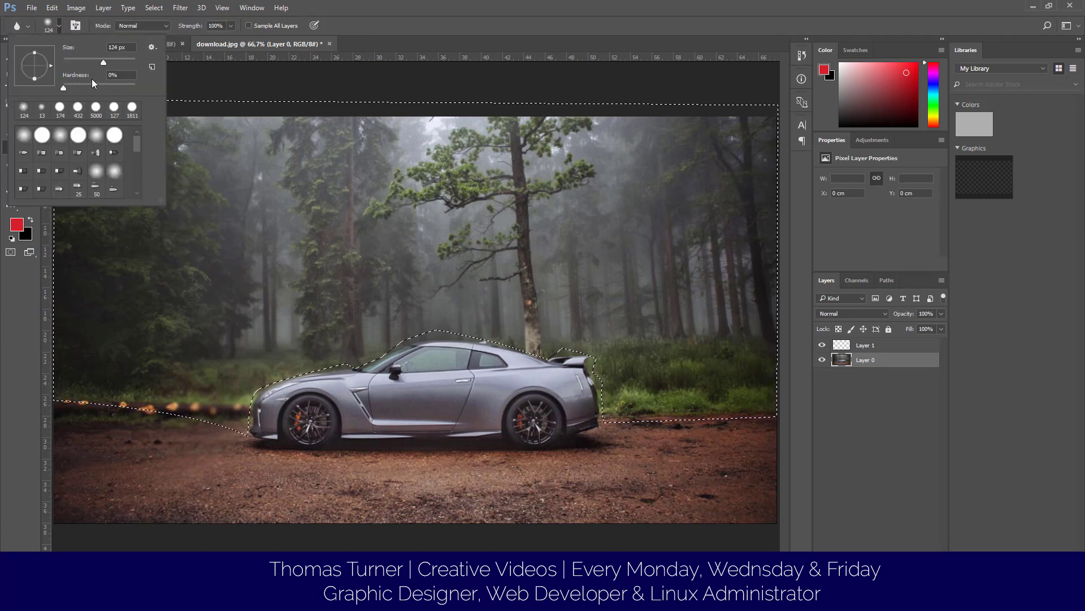
left_click(50, 257)
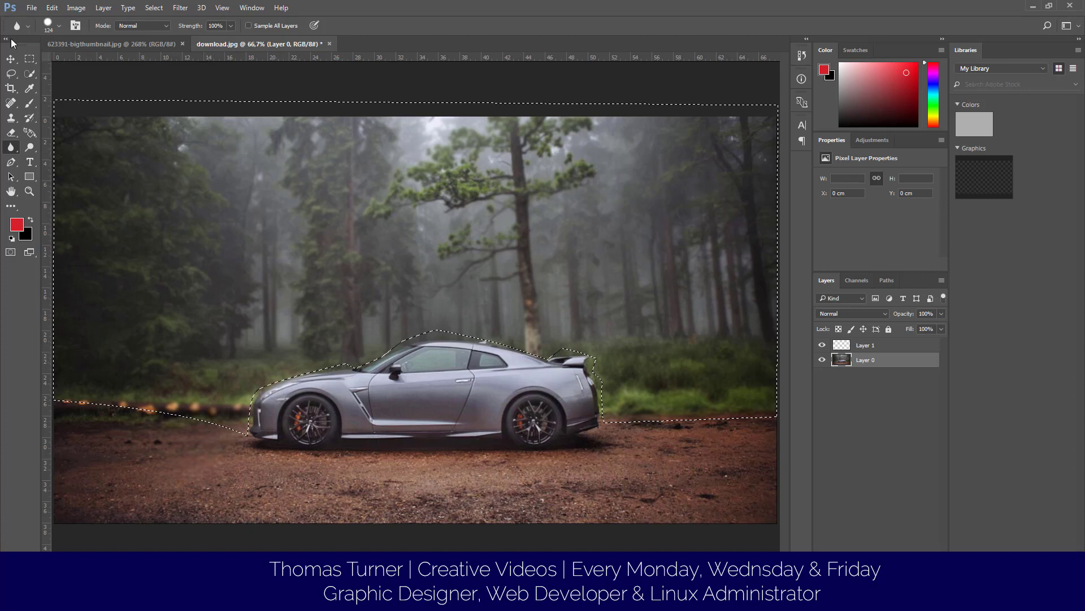
left_click(29, 58)
left_click(272, 252)
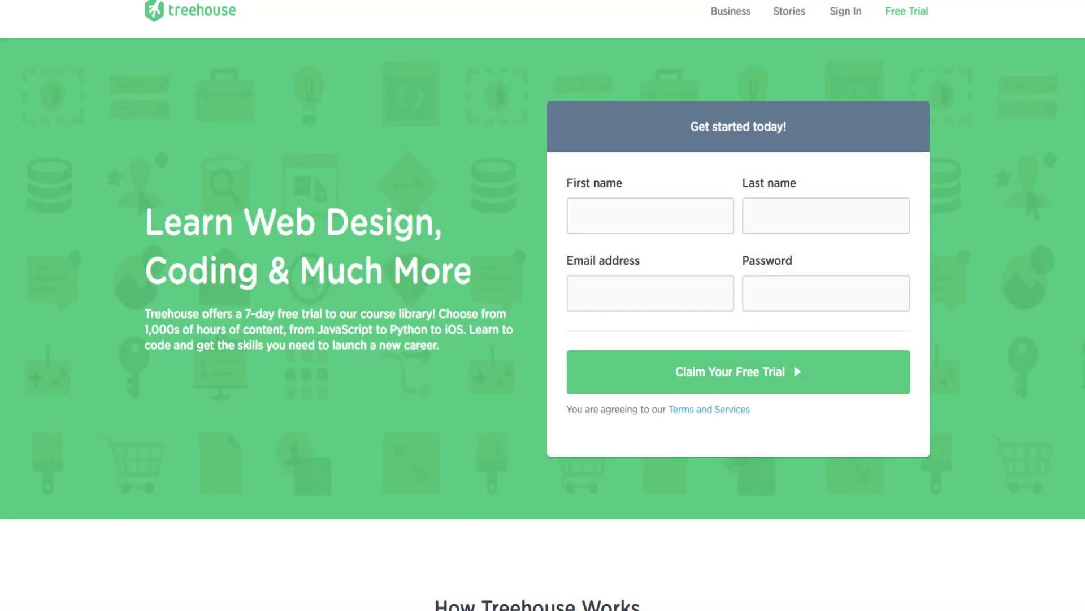
Scroll the Treehouse page to the plans comparing Basic at $25/mo and Pro at $49/mo
scroll(543, 305, "down", 15)
scroll(542, 305, "down", 20)
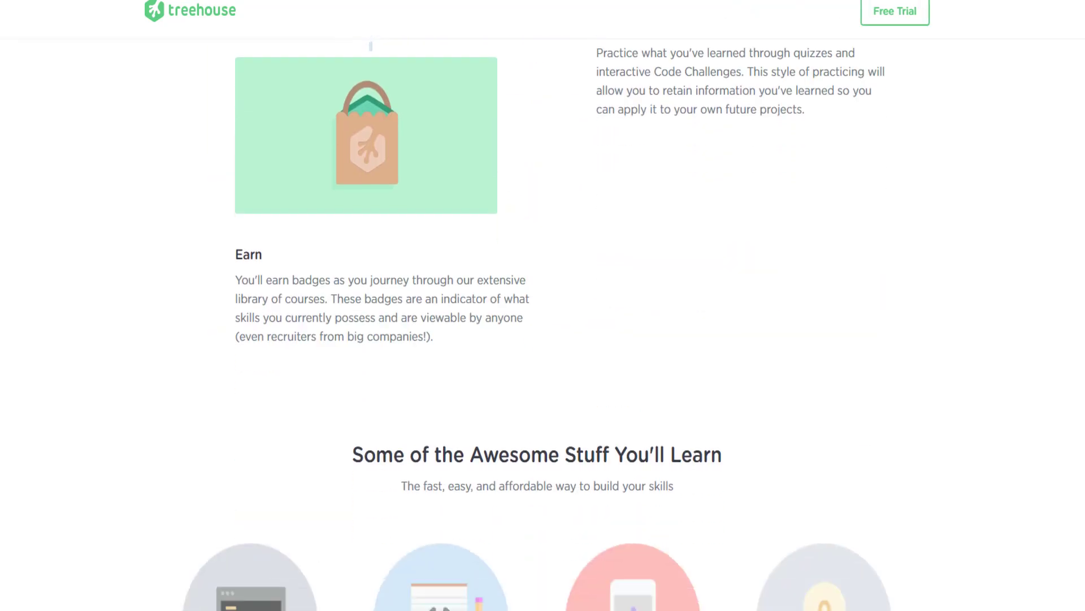
scroll(543, 305, "down", 3)
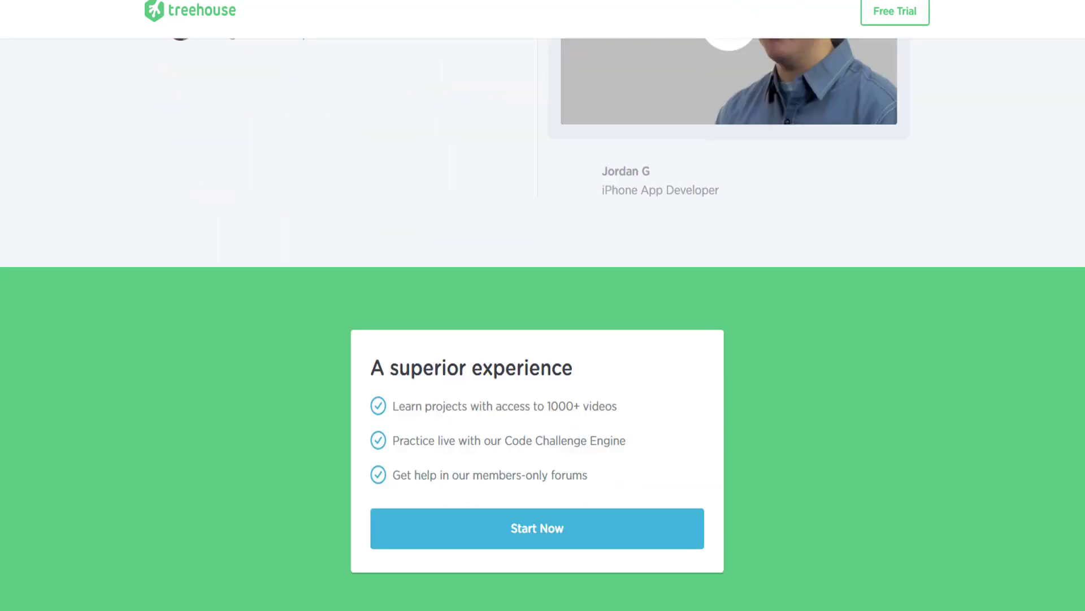
scroll(543, 305, "up", 8)
scroll(543, 306, "up", 15)
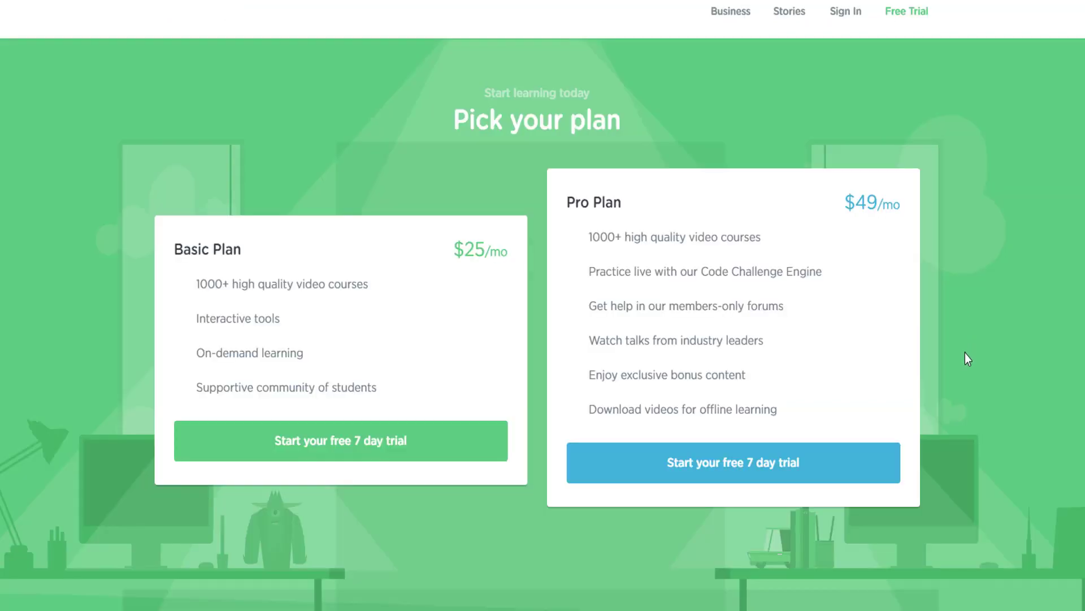
scroll(964, 354, "down", 4)
scroll(964, 354, "up", 4)
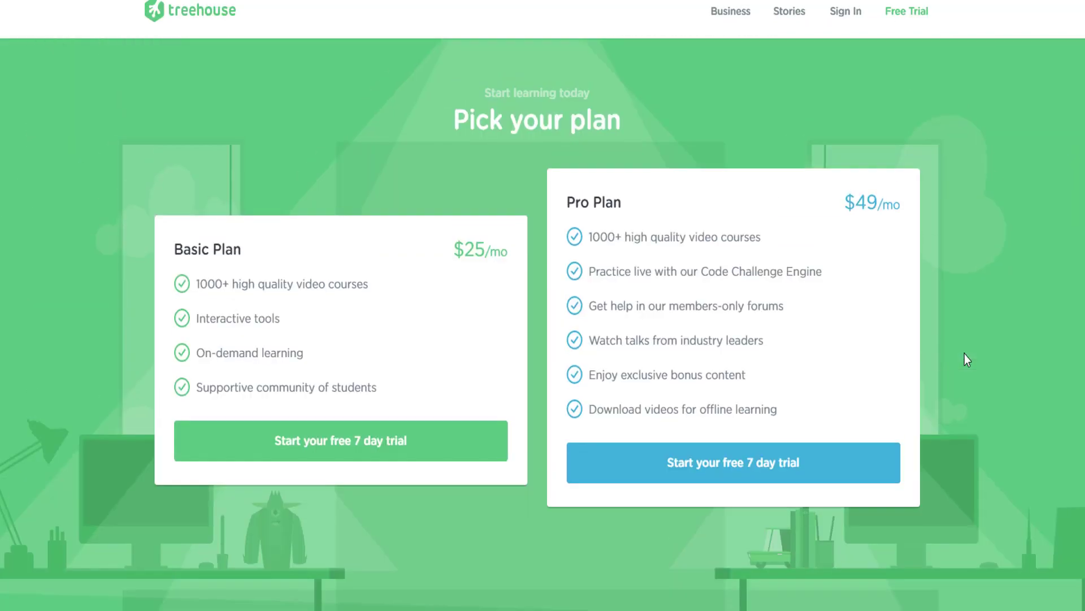